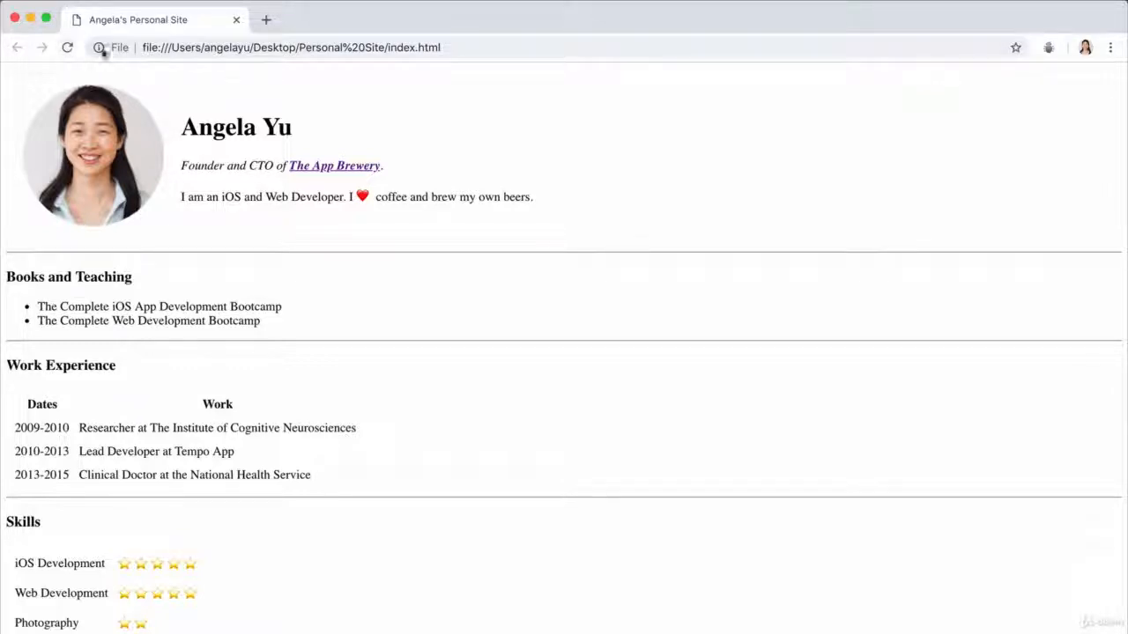
left_click_drag(144, 49, 291, 52)
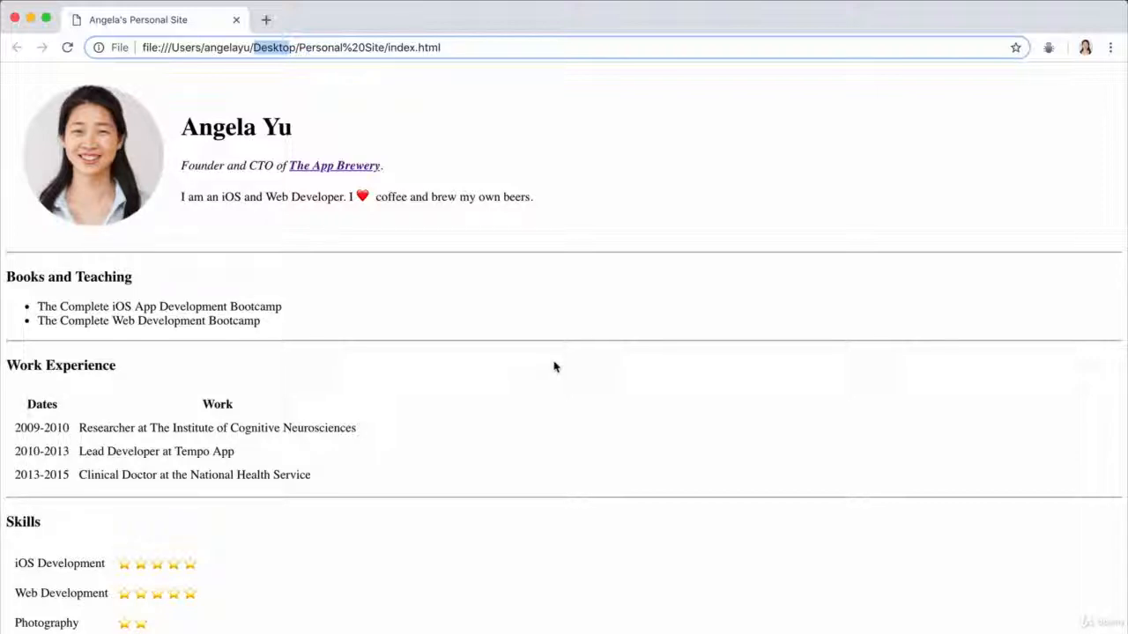
left_click(549, 355)
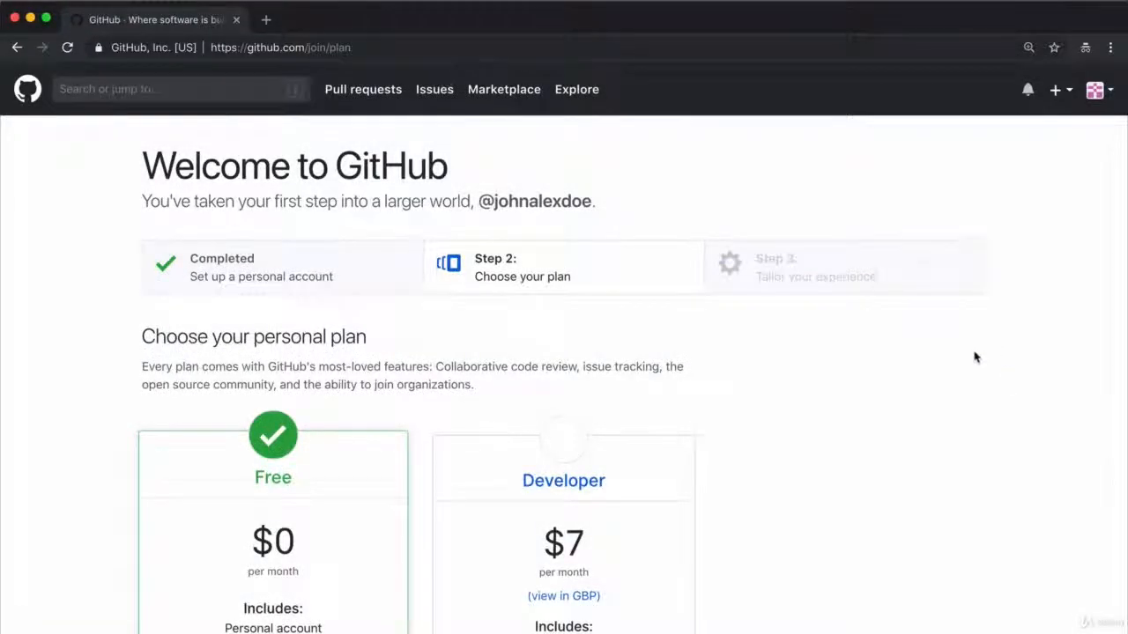
Step: Continue the GitHub sign-up with the Free plan and skip the survey that tailors the experience
scroll(969, 362, "down", 5)
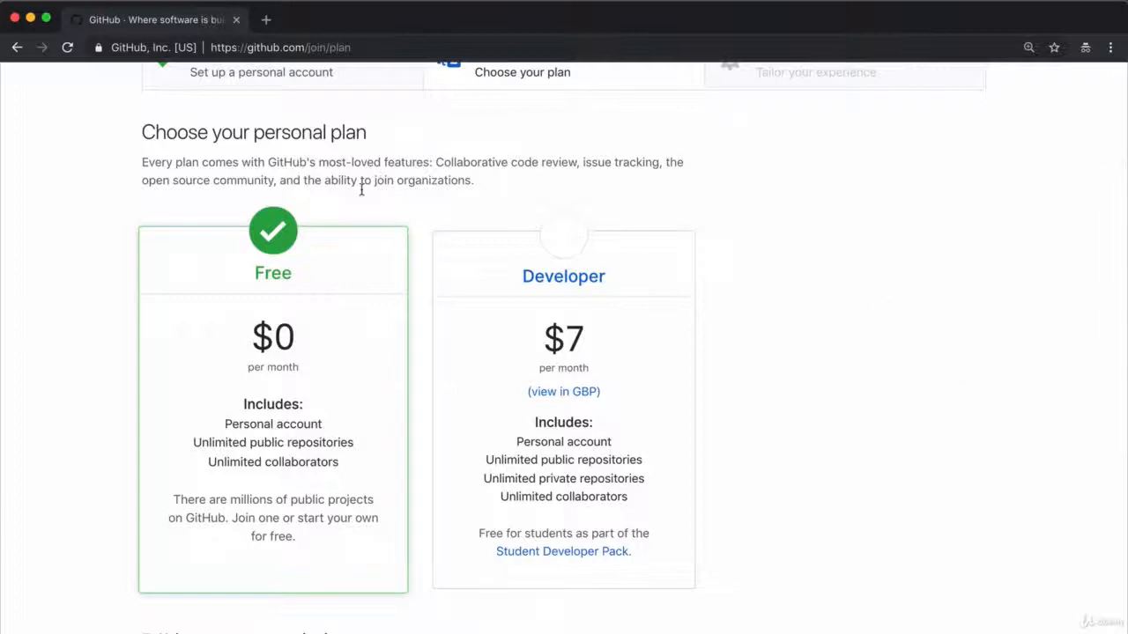
scroll(206, 398, "down", 2)
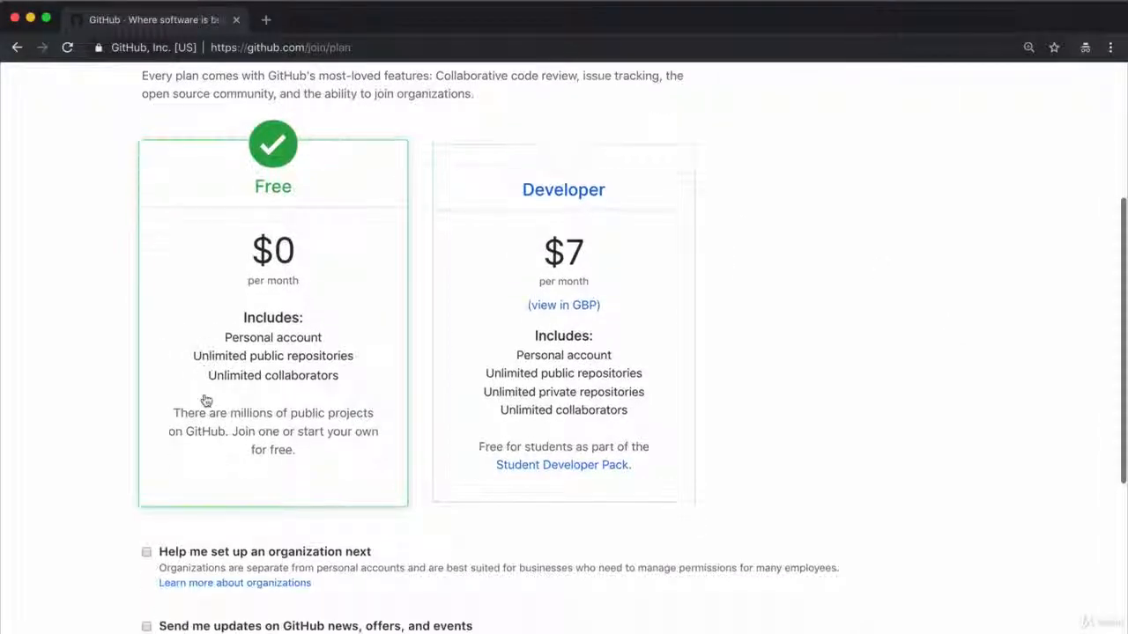
scroll(206, 401, "down", 1)
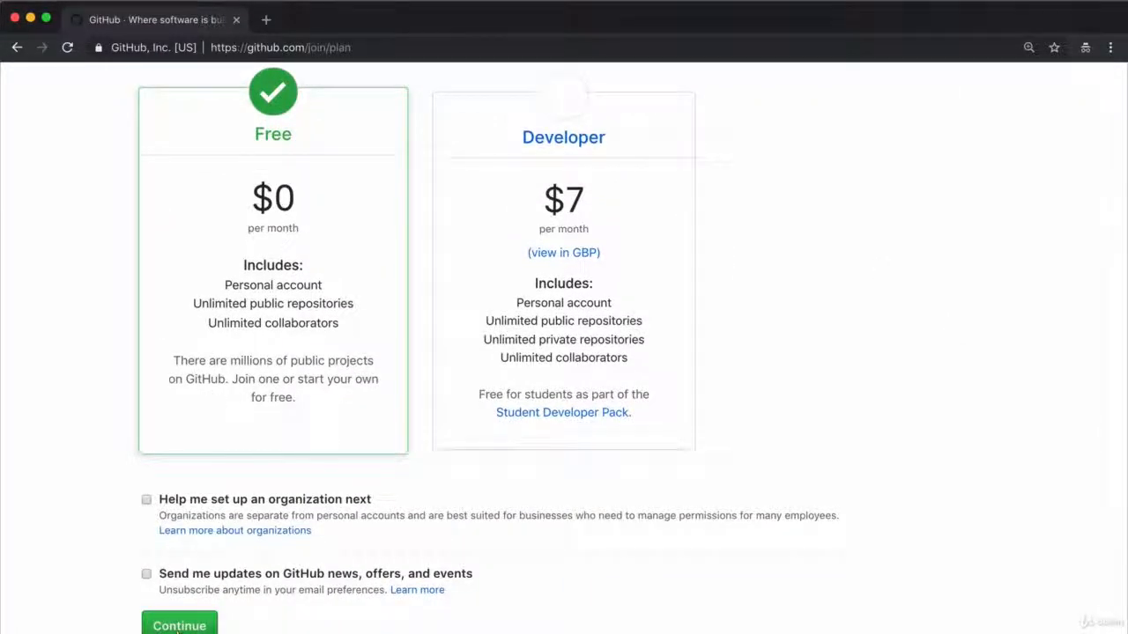
left_click(151, 622)
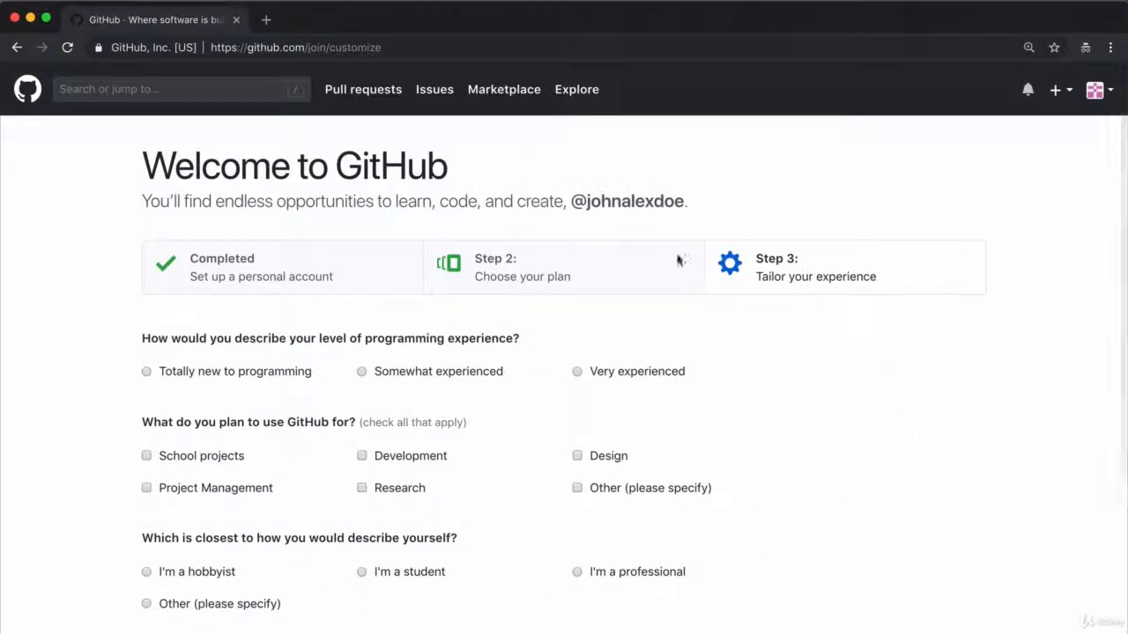
scroll(608, 454, "down", 5)
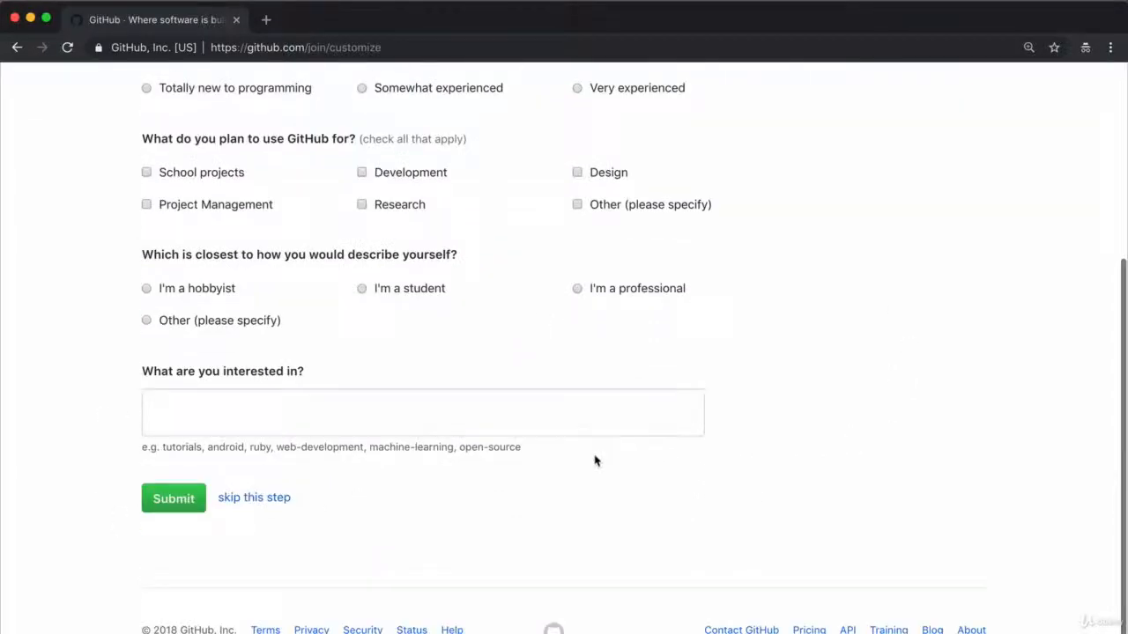
left_click(255, 499)
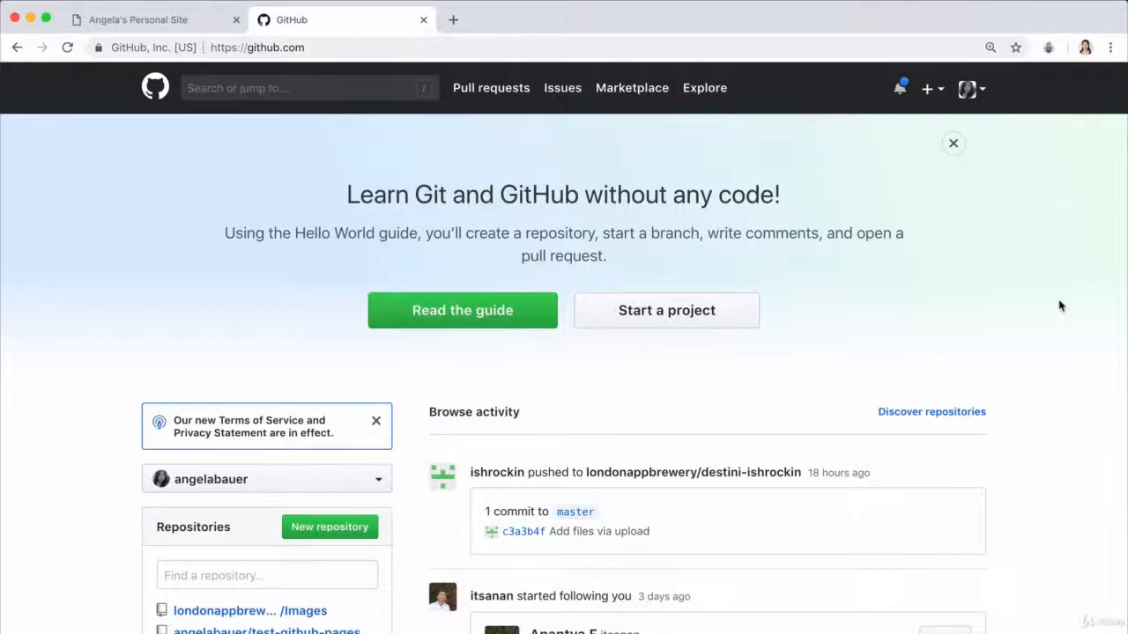
Step: Create a new public repository named cv, initialized with a README
left_click(928, 93)
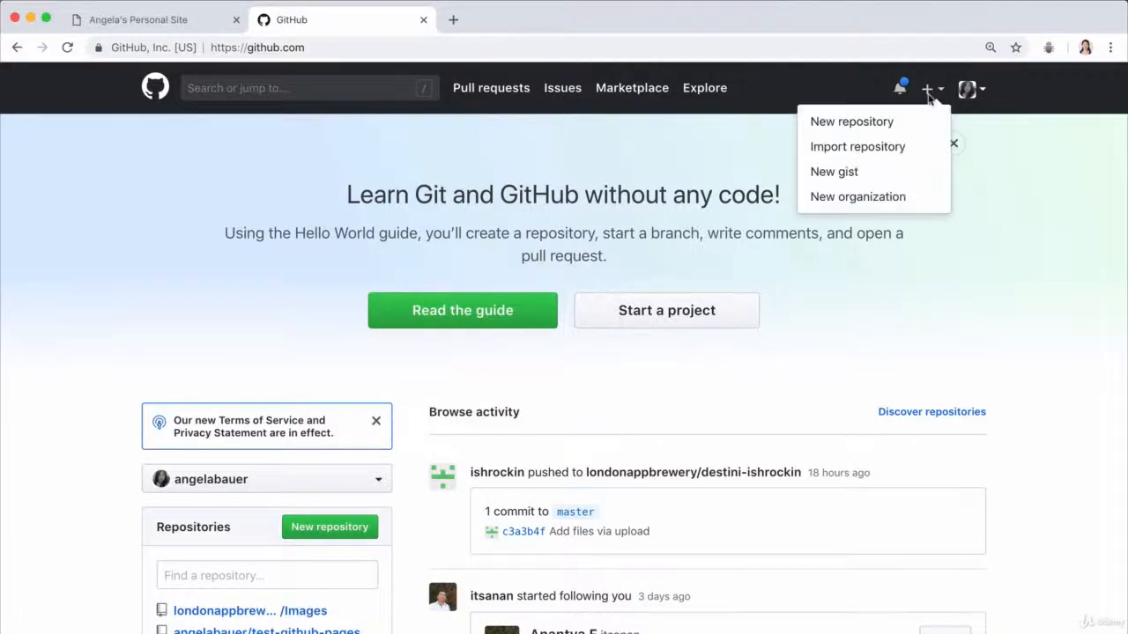
left_click(928, 93)
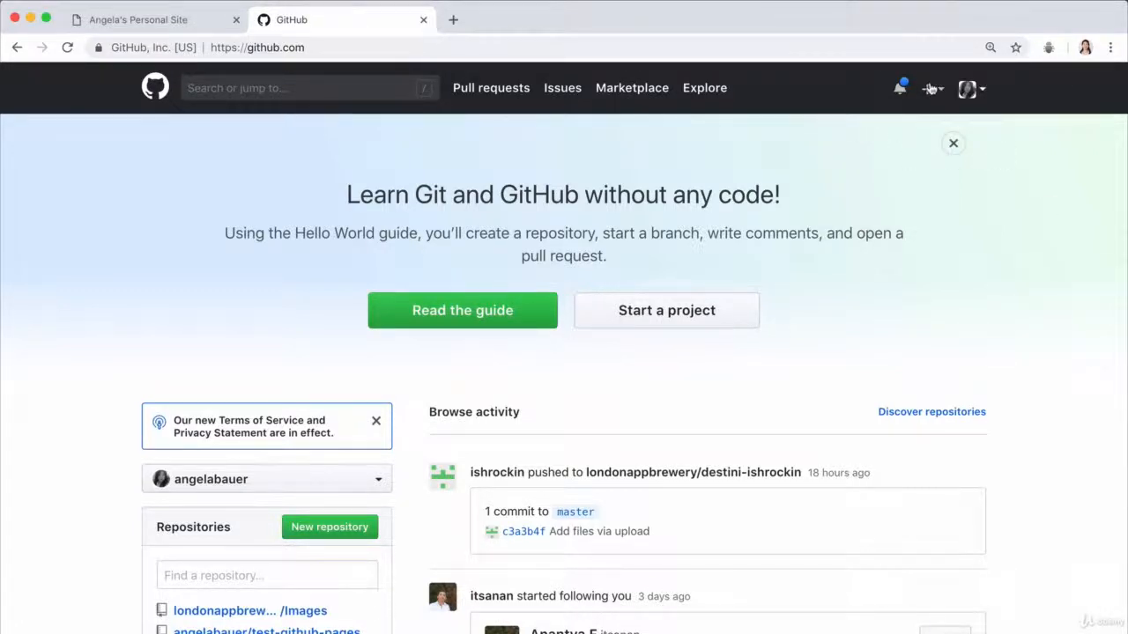
left_click(931, 89)
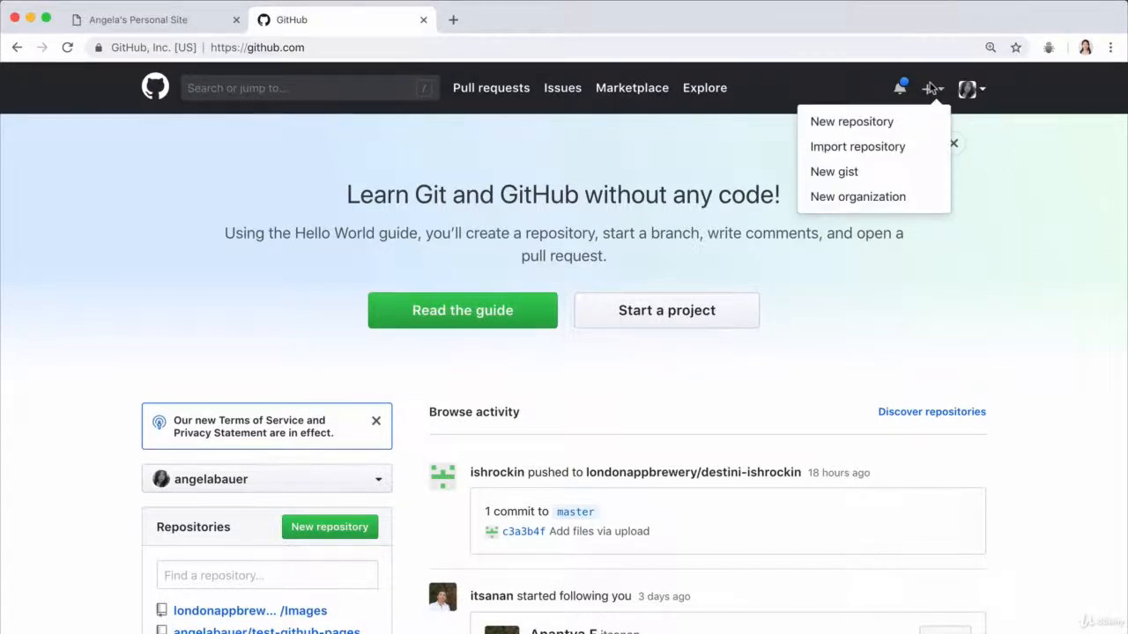
left_click(900, 124)
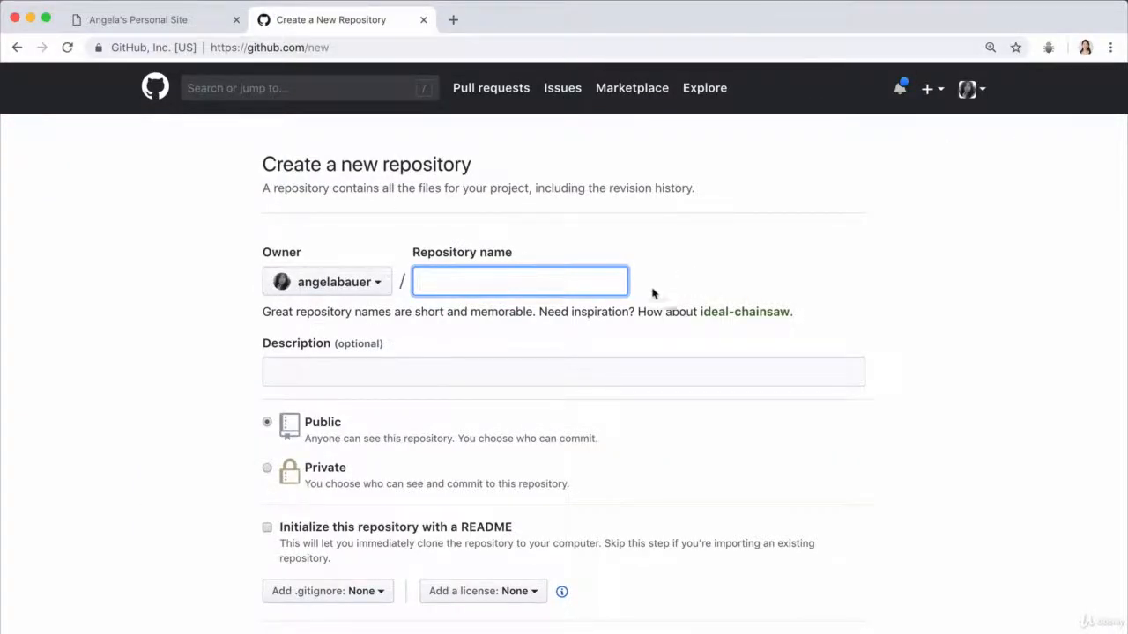
type("cv")
scroll(752, 446, "down", 1)
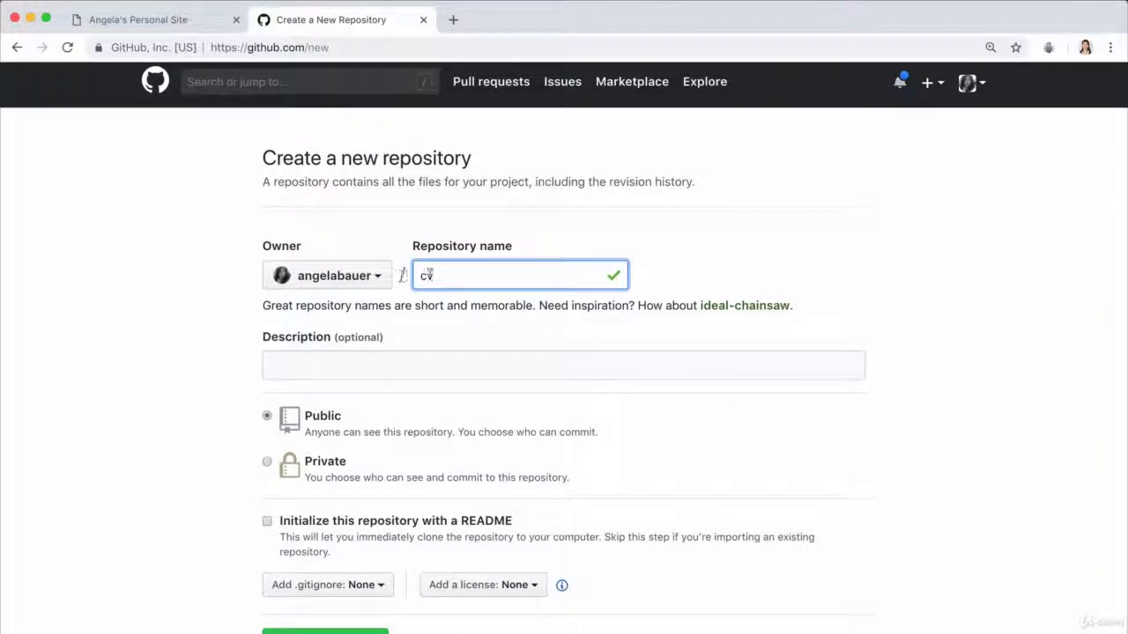
scroll(637, 415, "down", 3)
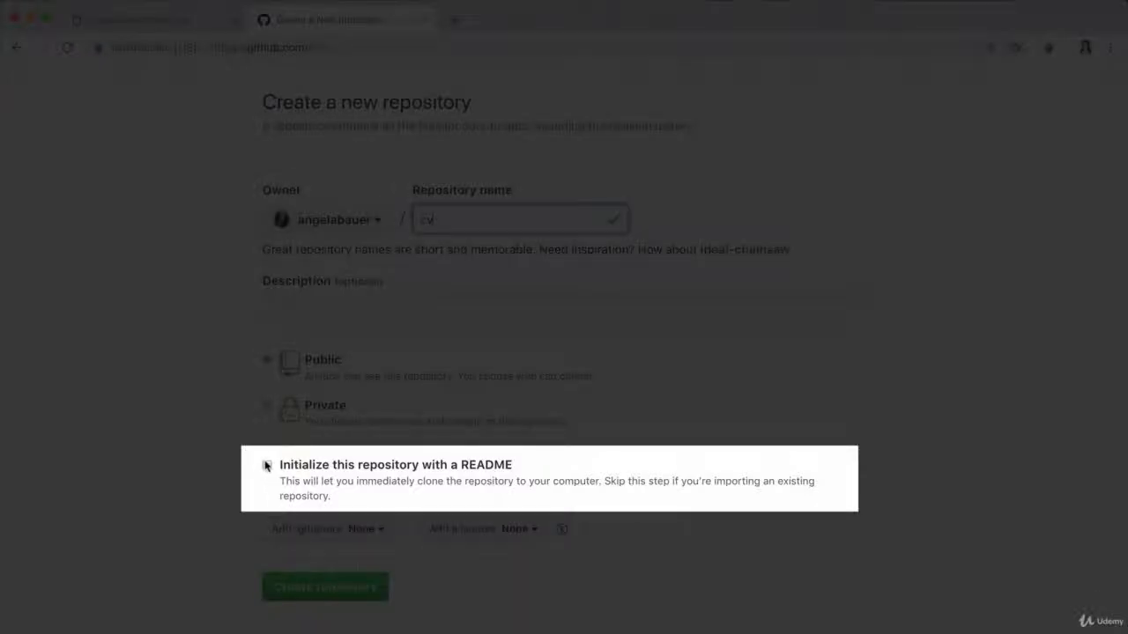
left_click(266, 465)
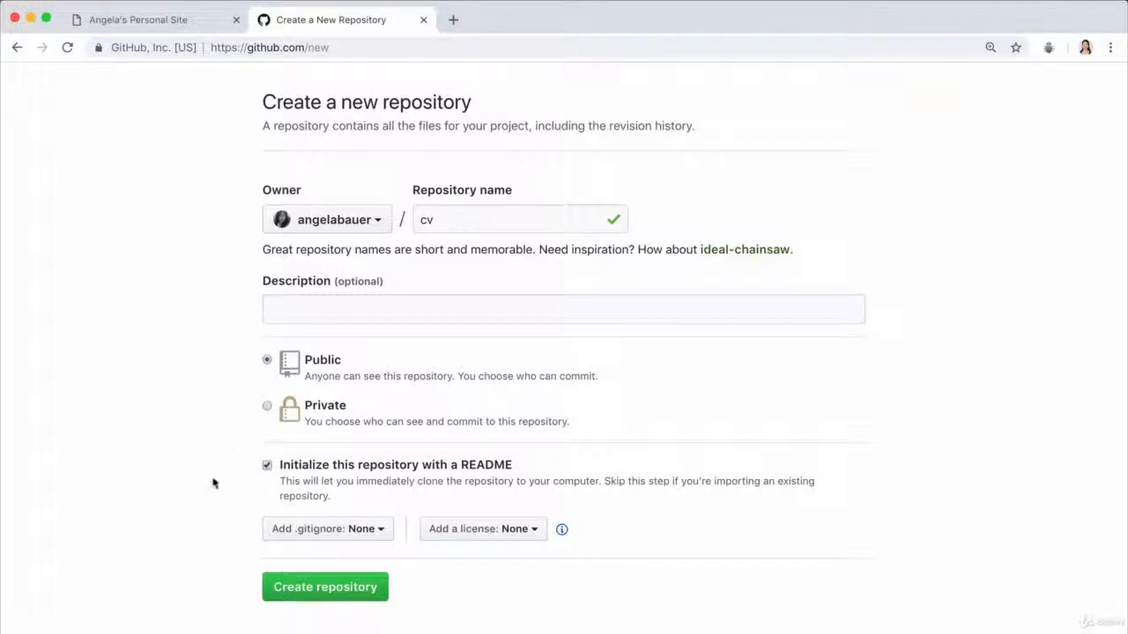
left_click(353, 596)
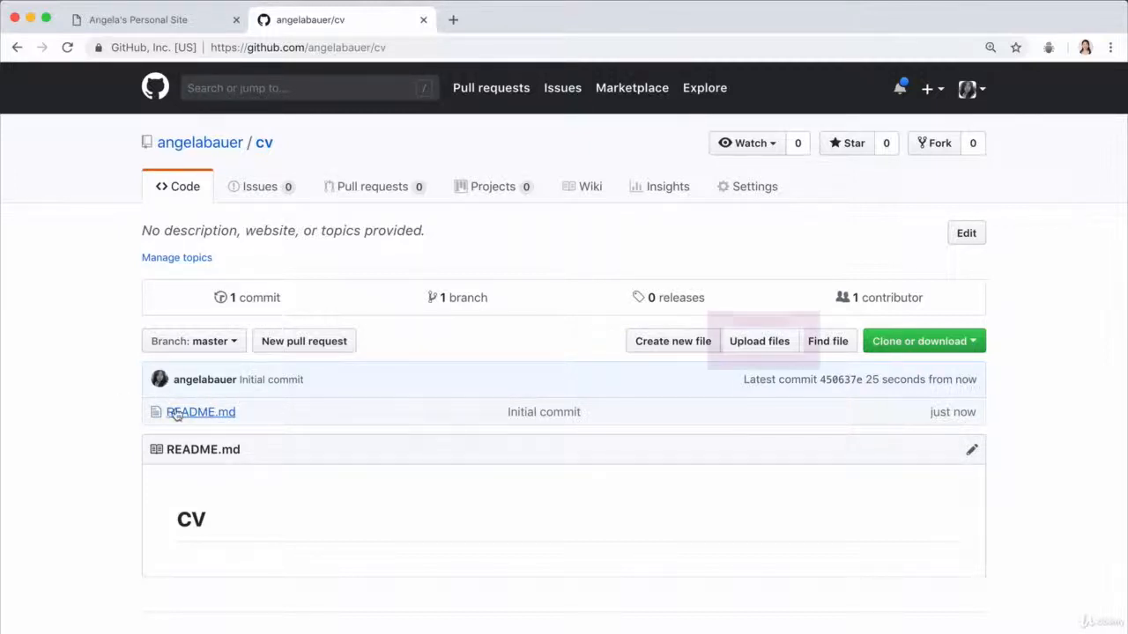
Step: Upload index.html, contact-me.html, hobbies.html and the images folder from the Personal Site folder in Finder to the cv repository
left_click(793, 343)
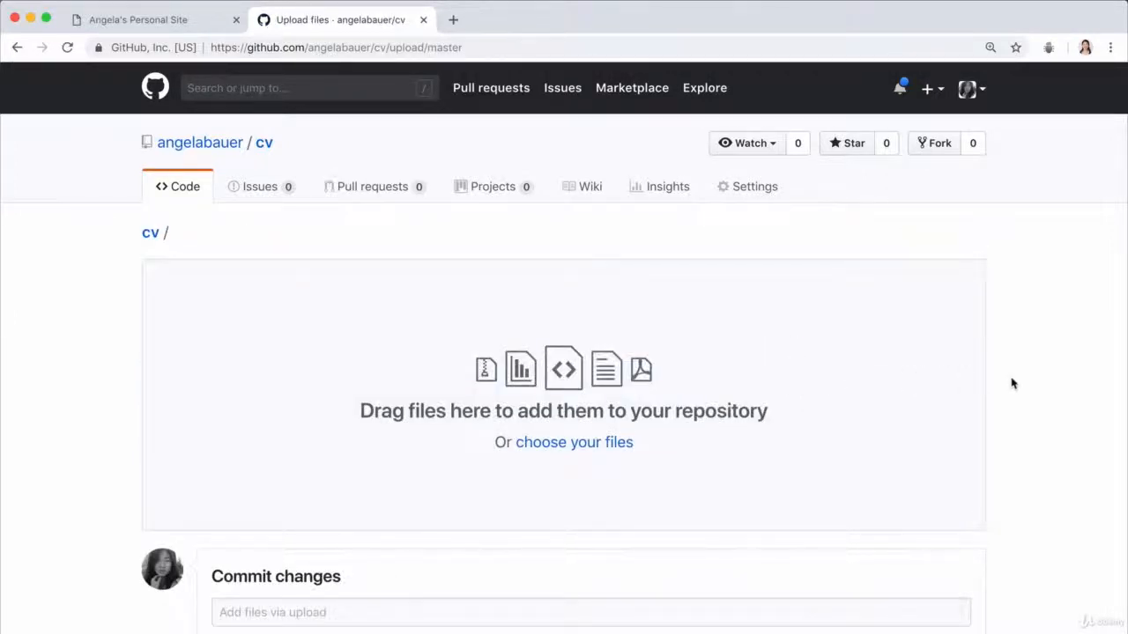
key("super+Tab")
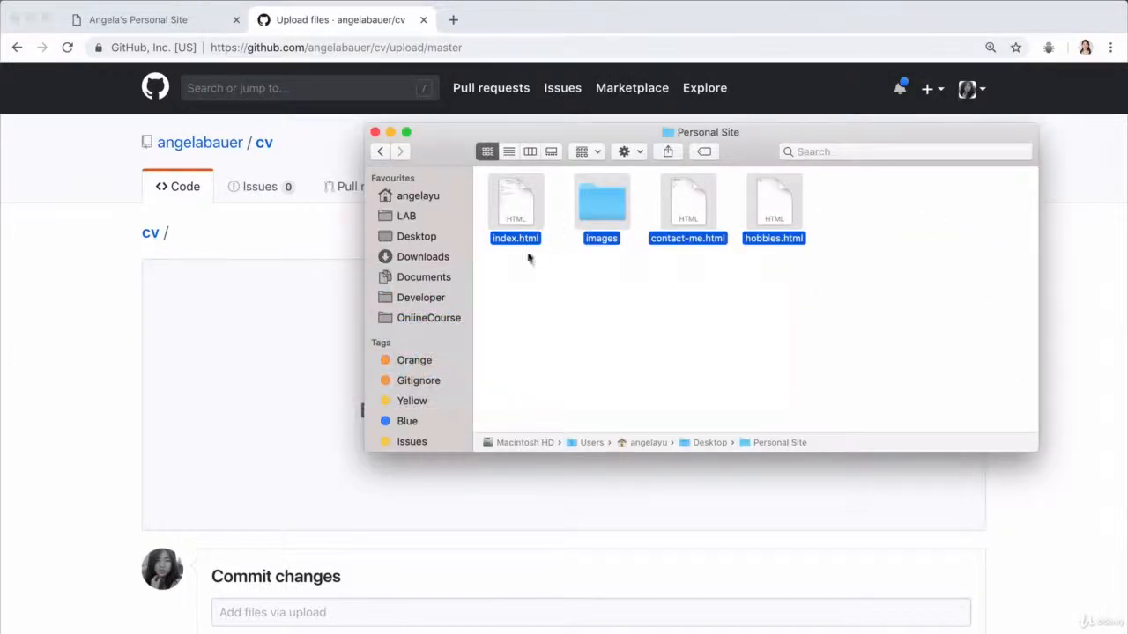
key("super+Up")
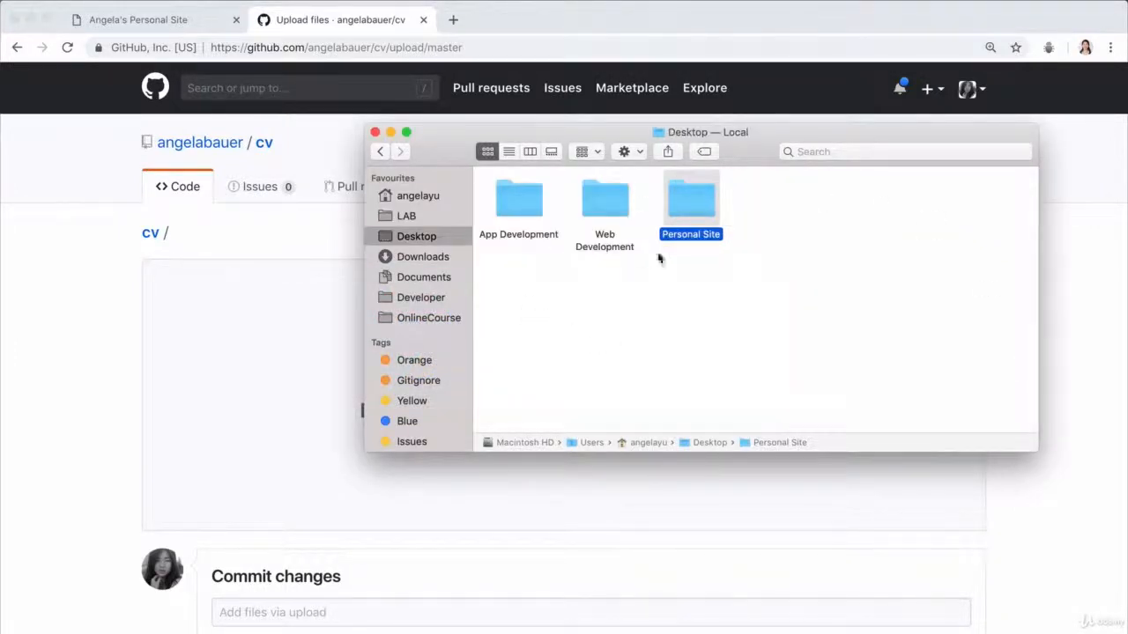
double_click(688, 196)
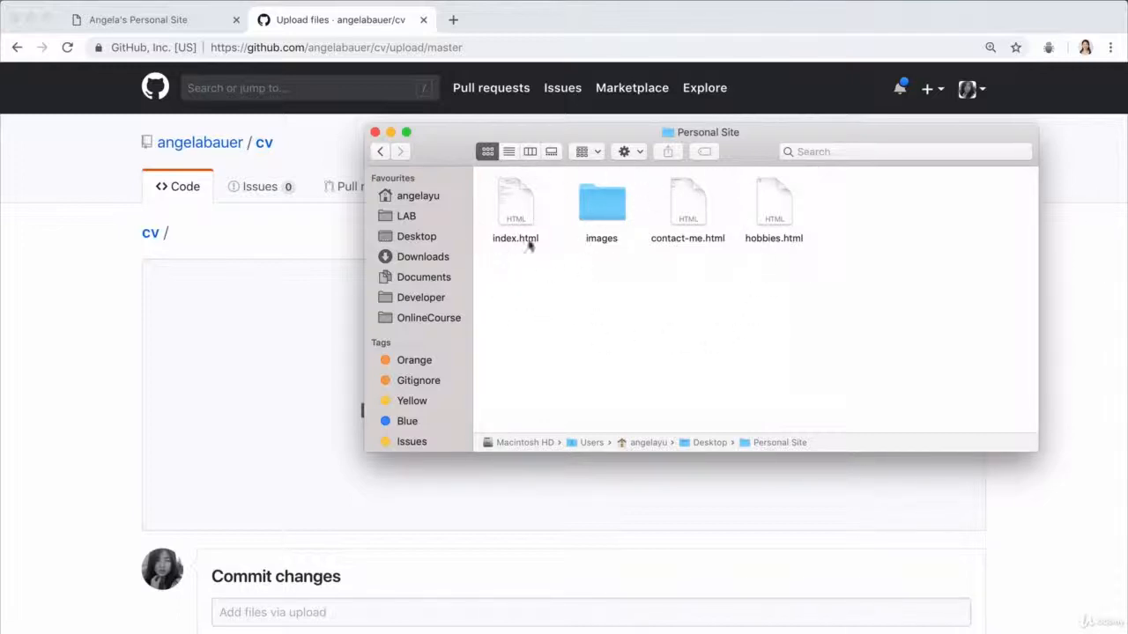
left_click_drag(893, 309, 244, 406)
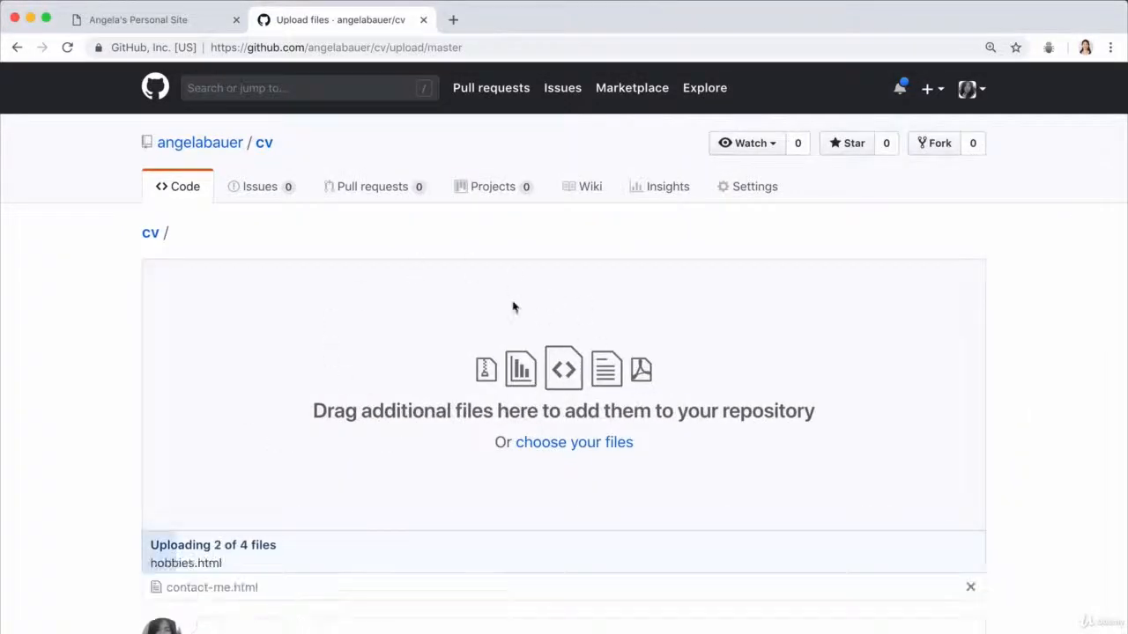
Step: Commit the uploaded files directly to the master branch with the message "Add initial cv website files"
scroll(485, 419, "down", 2)
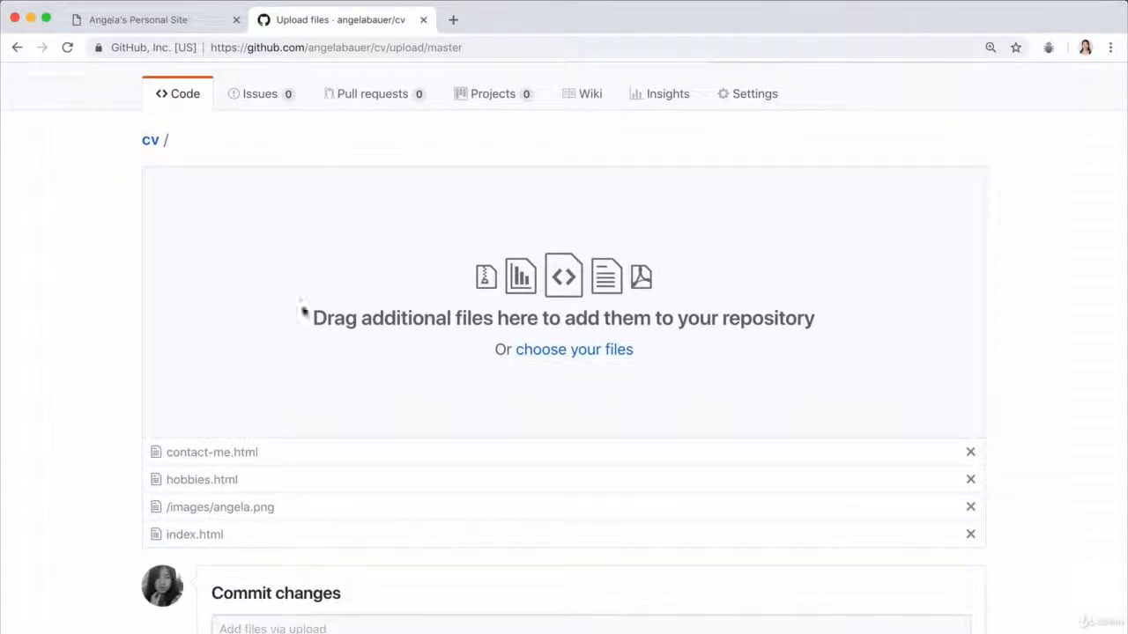
scroll(500, 442, "down", 5)
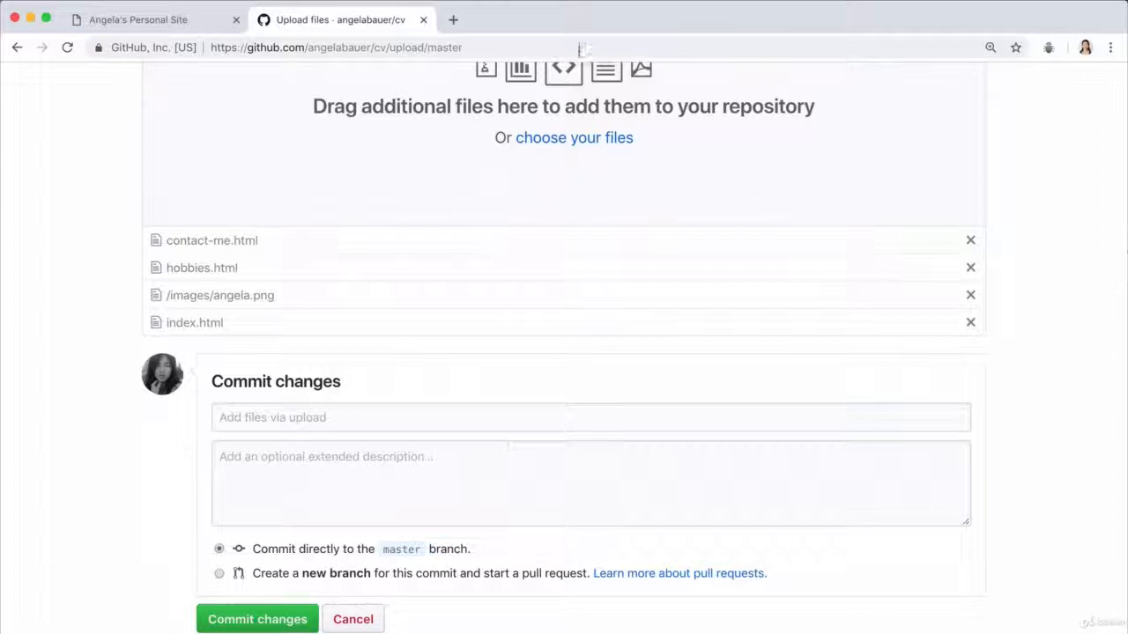
scroll(382, 388, "down", 1)
left_click(382, 389)
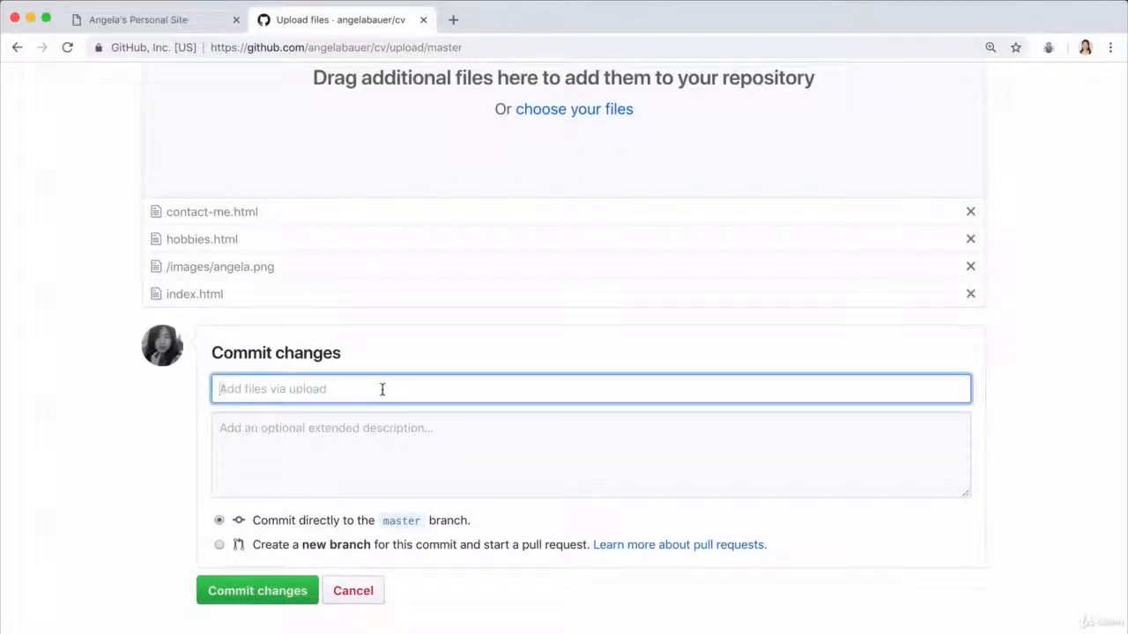
type("Add")
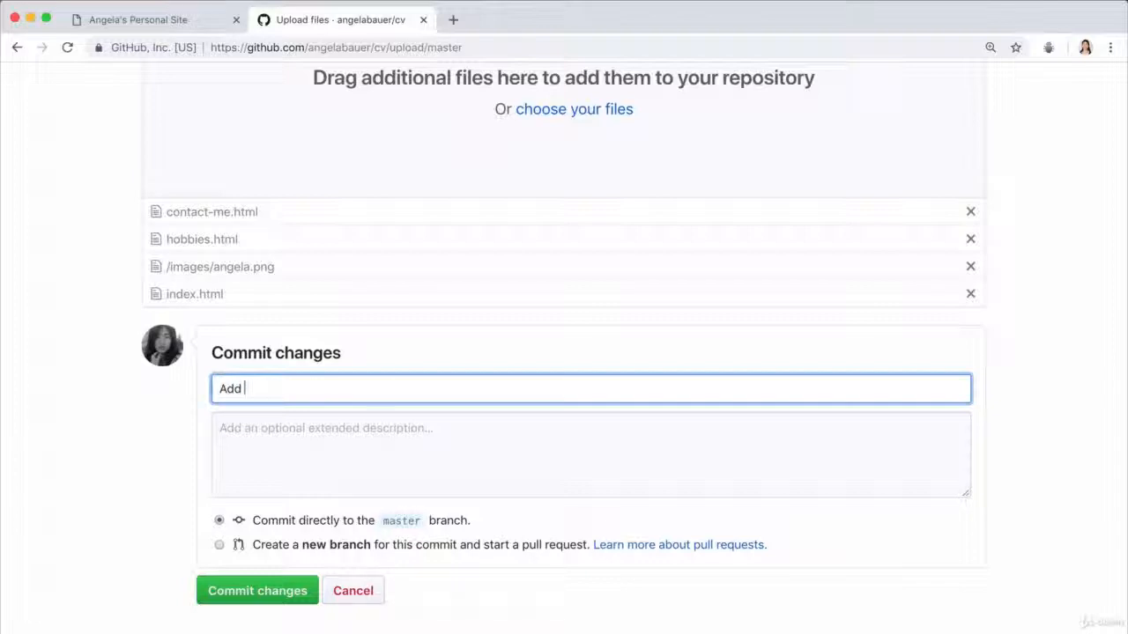
type(" initial cv website files")
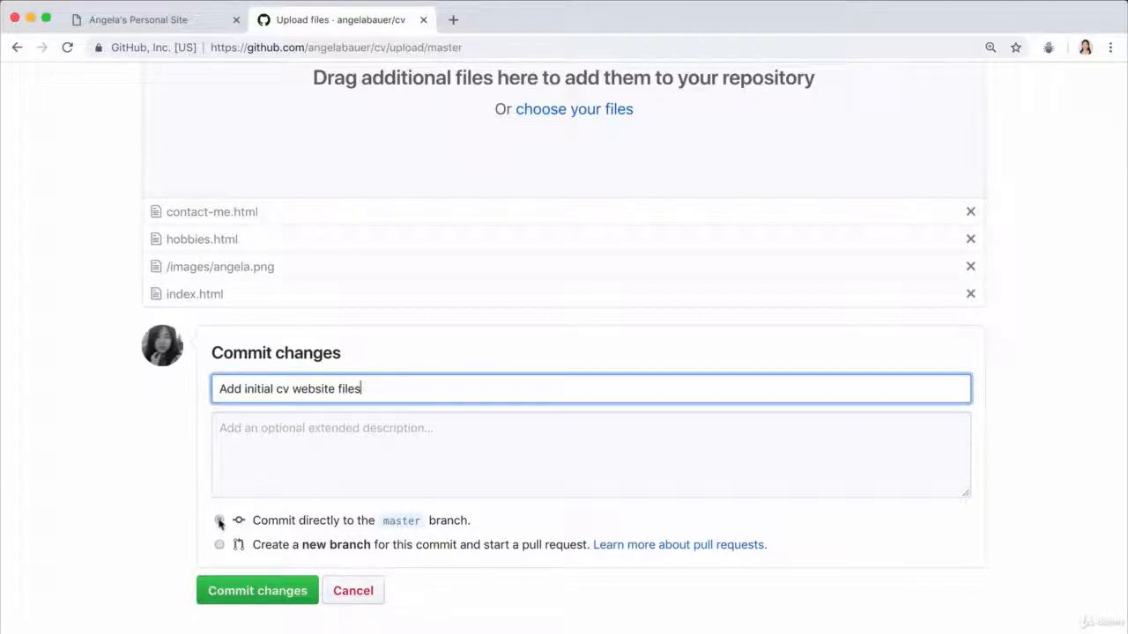
left_click(257, 591)
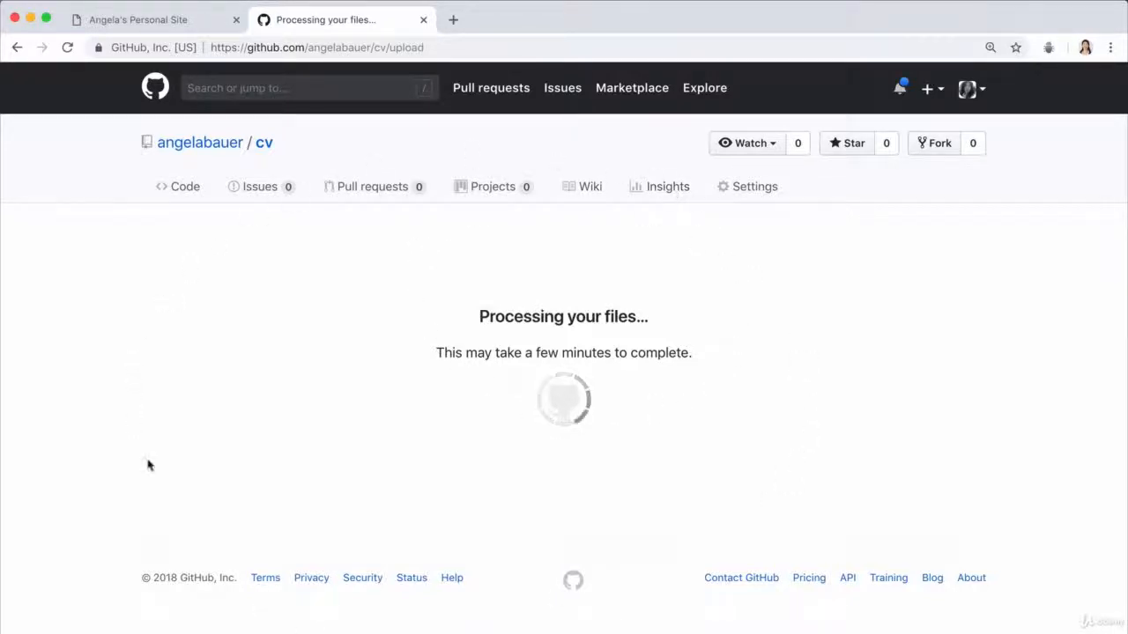
Step: In the cv repository's settings, set the GitHub Pages source to the master branch and save it
scroll(649, 270, "down", 1)
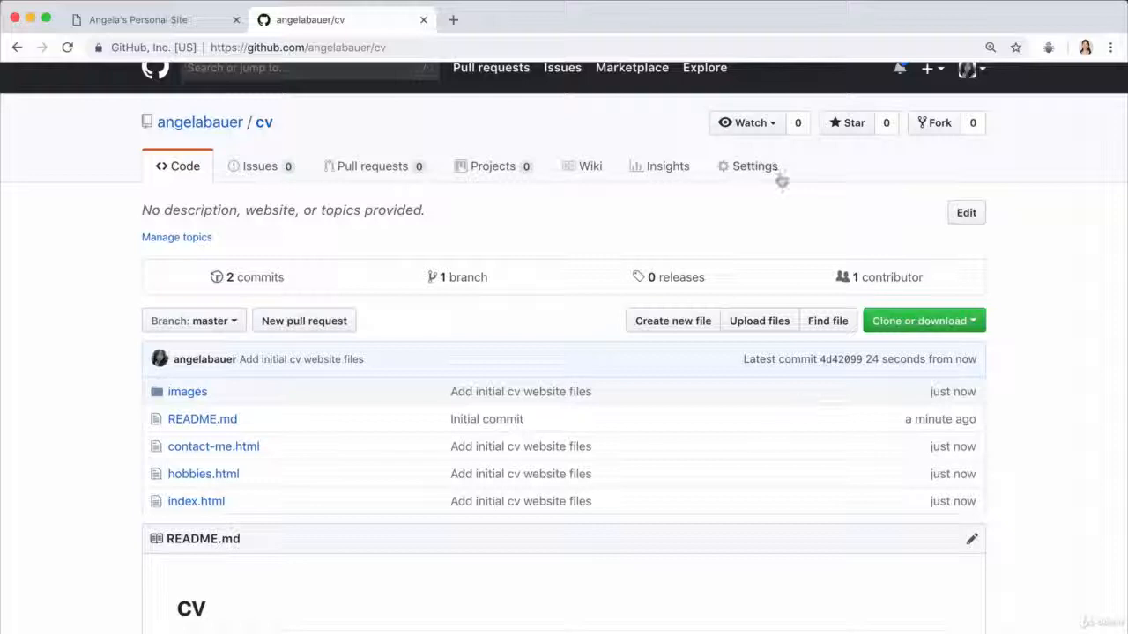
scroll(761, 178, "up", 1)
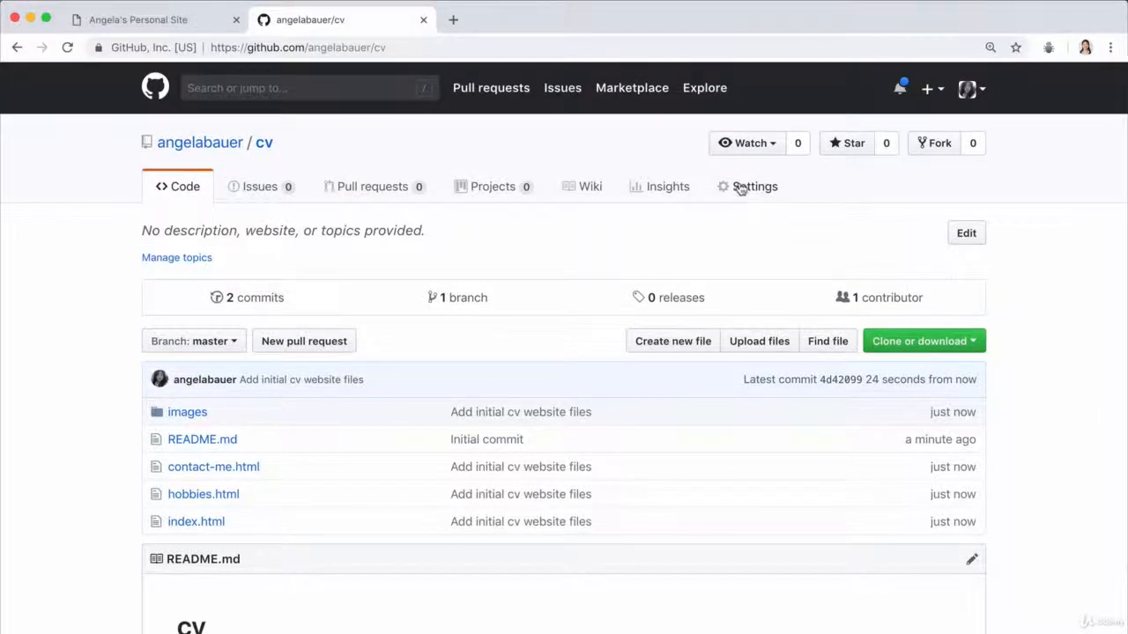
left_click(740, 189)
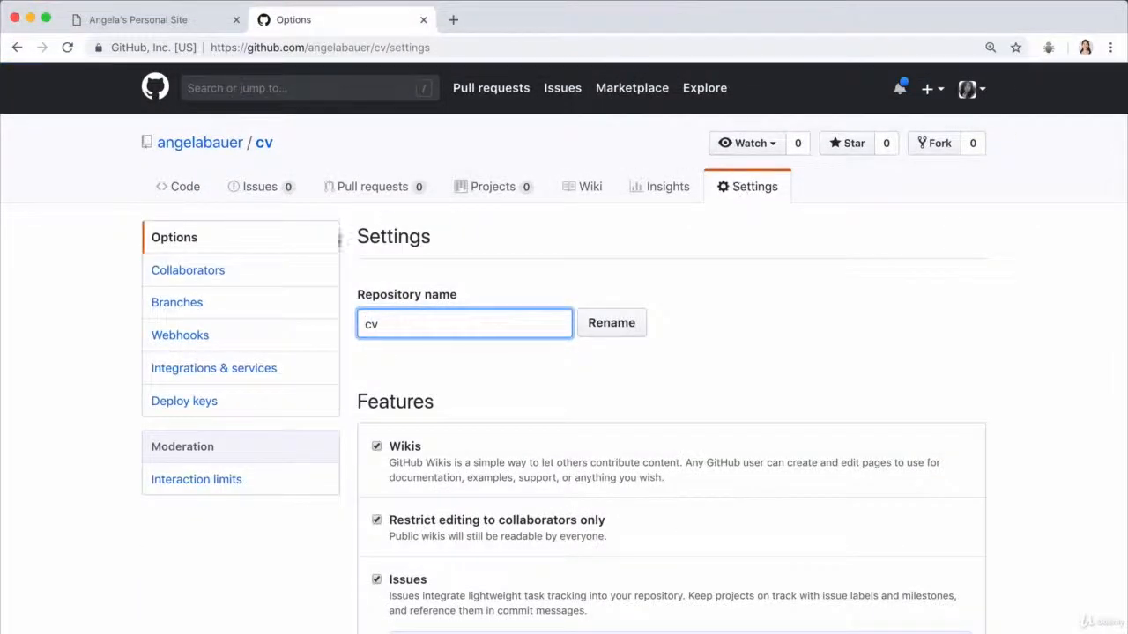
scroll(581, 458, "down", 5)
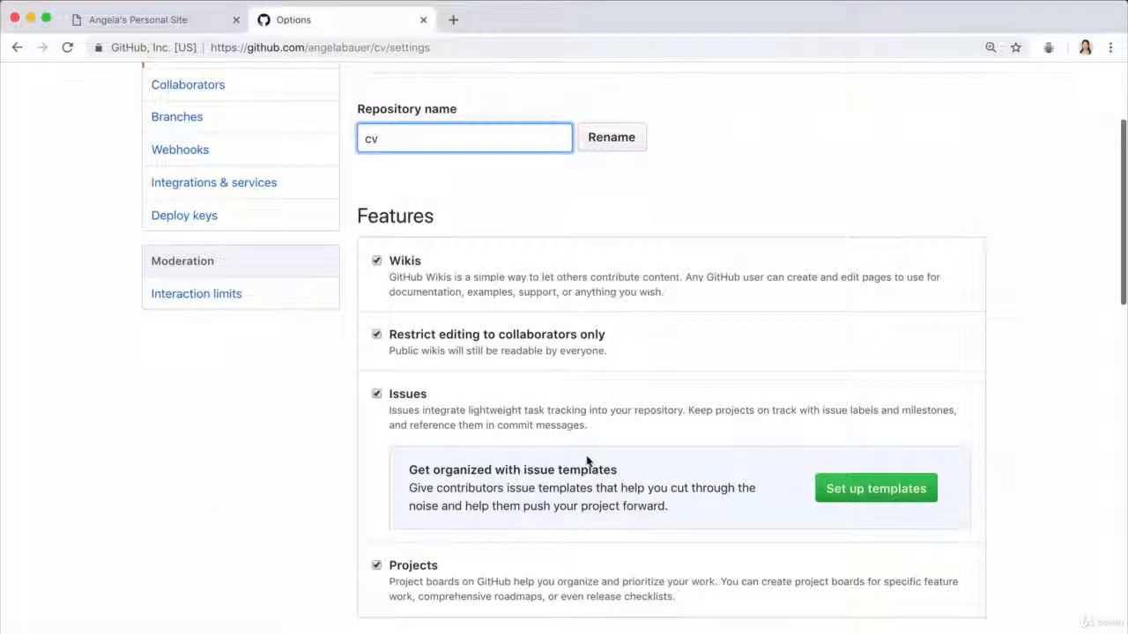
scroll(587, 456, "down", 15)
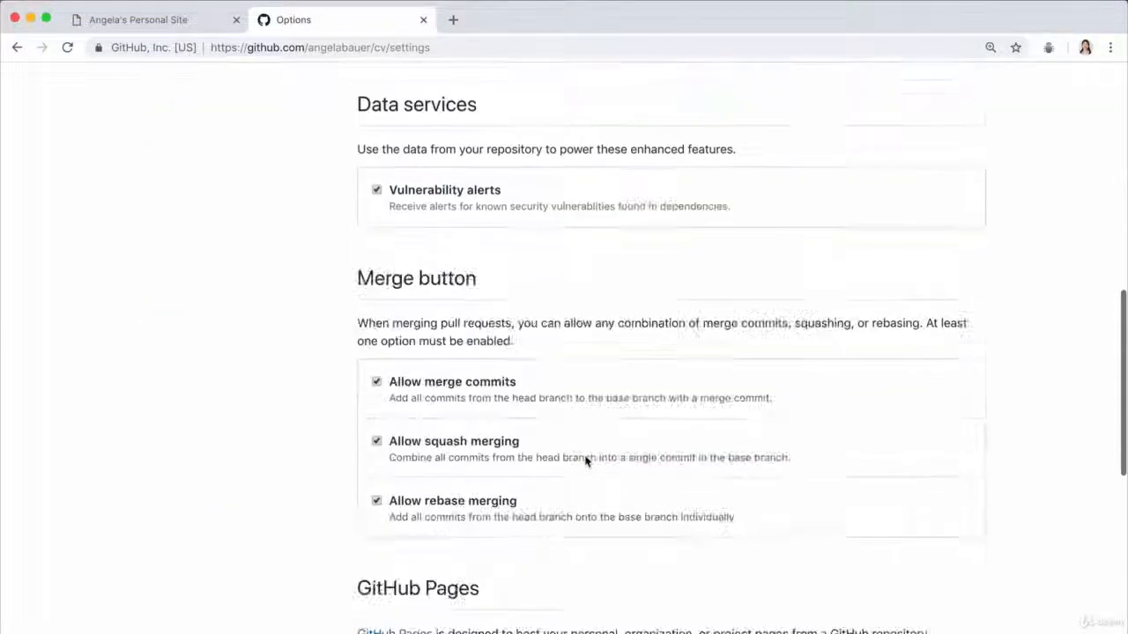
scroll(585, 458, "down", 1)
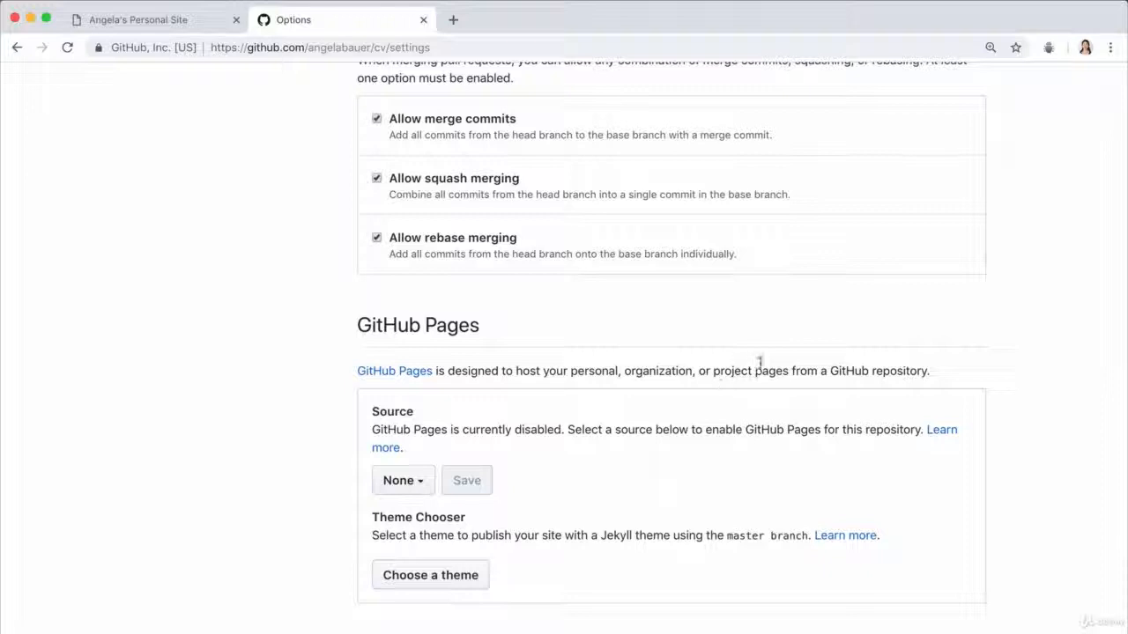
left_click_drag(829, 370, 935, 370)
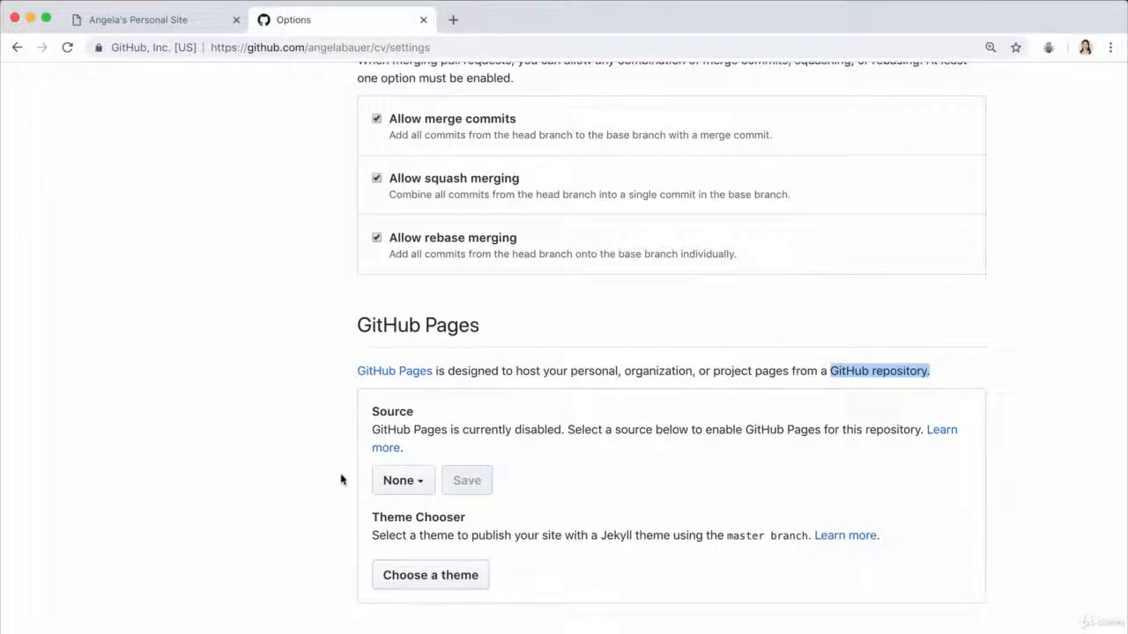
left_click(414, 483)
scroll(449, 480, "down", 2)
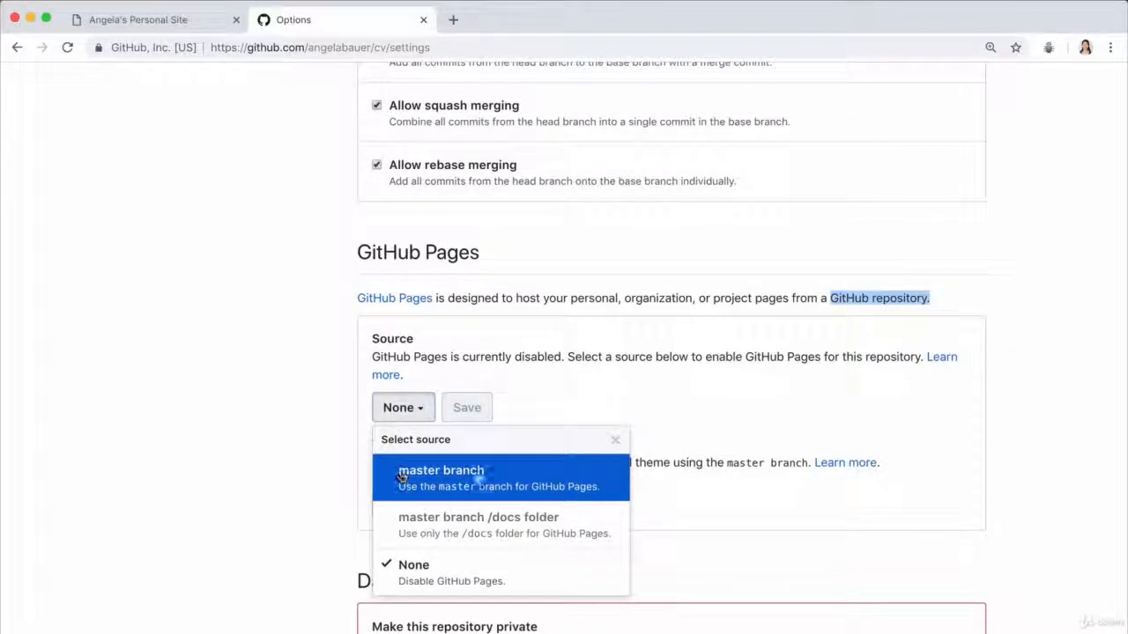
left_click(521, 480)
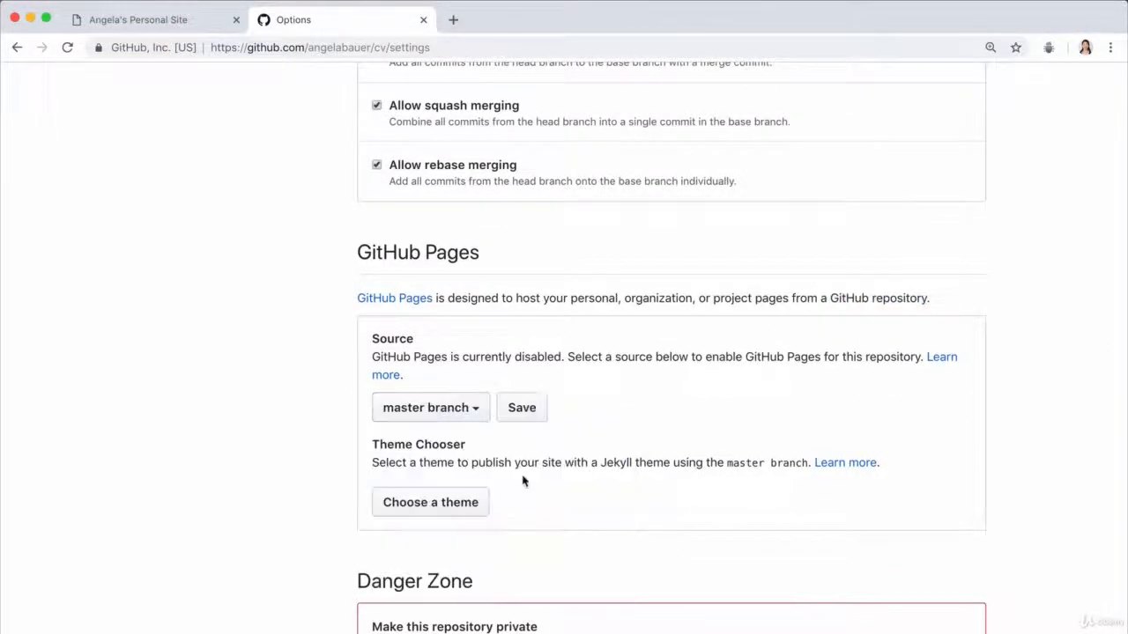
left_click(523, 409)
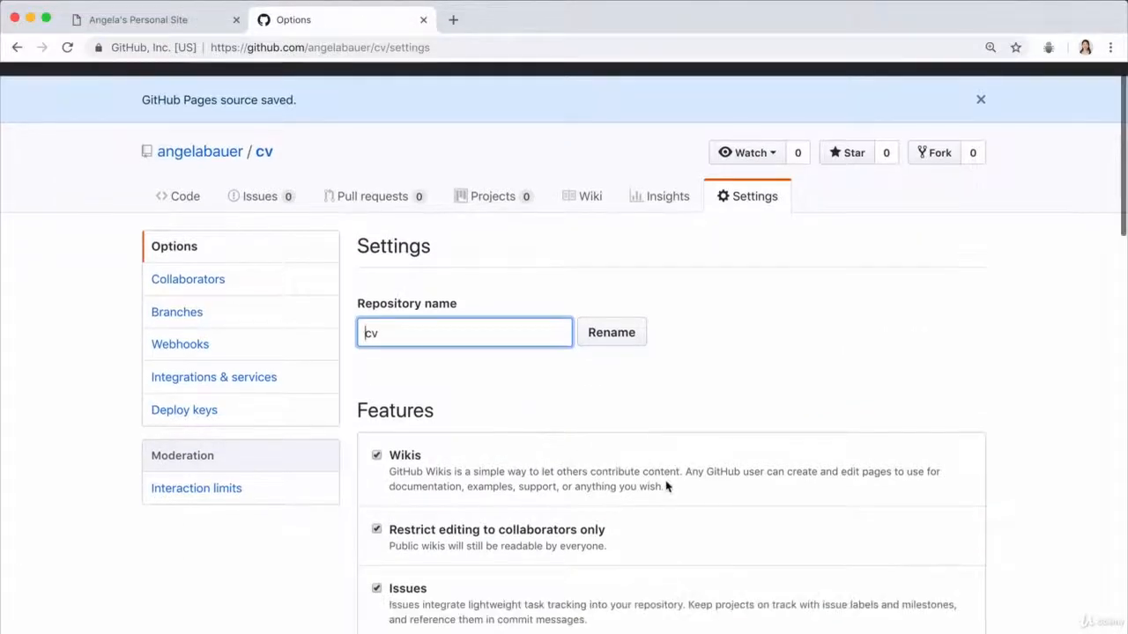
Step: Reload the repository settings and open the published site from its link in the GitHub Pages section
scroll(667, 486, "down", 10)
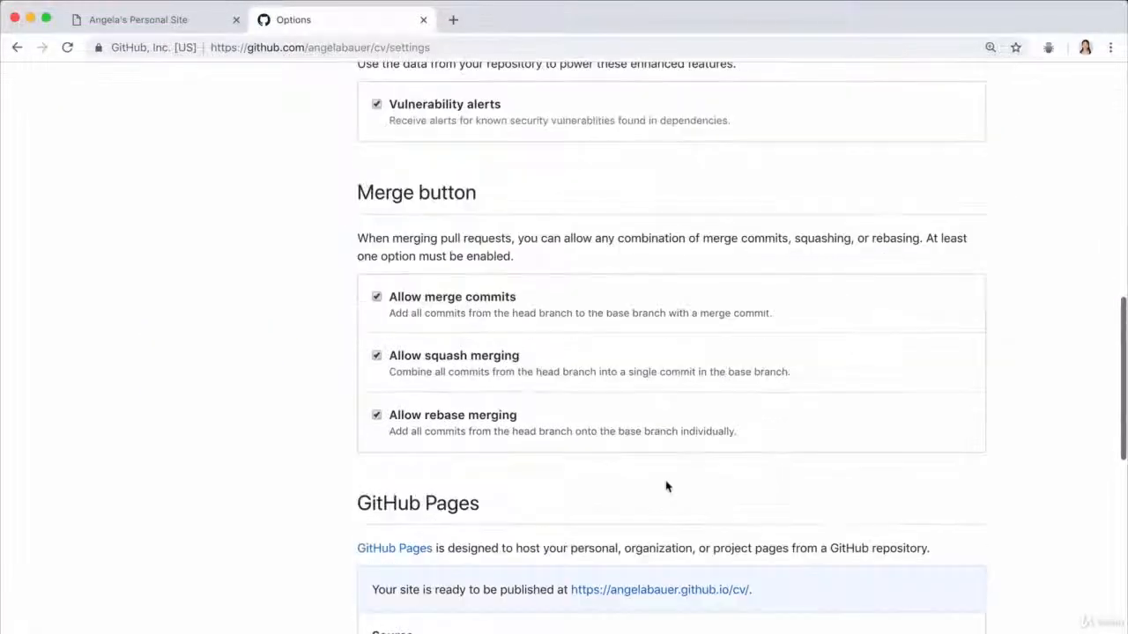
scroll(667, 485, "down", 3)
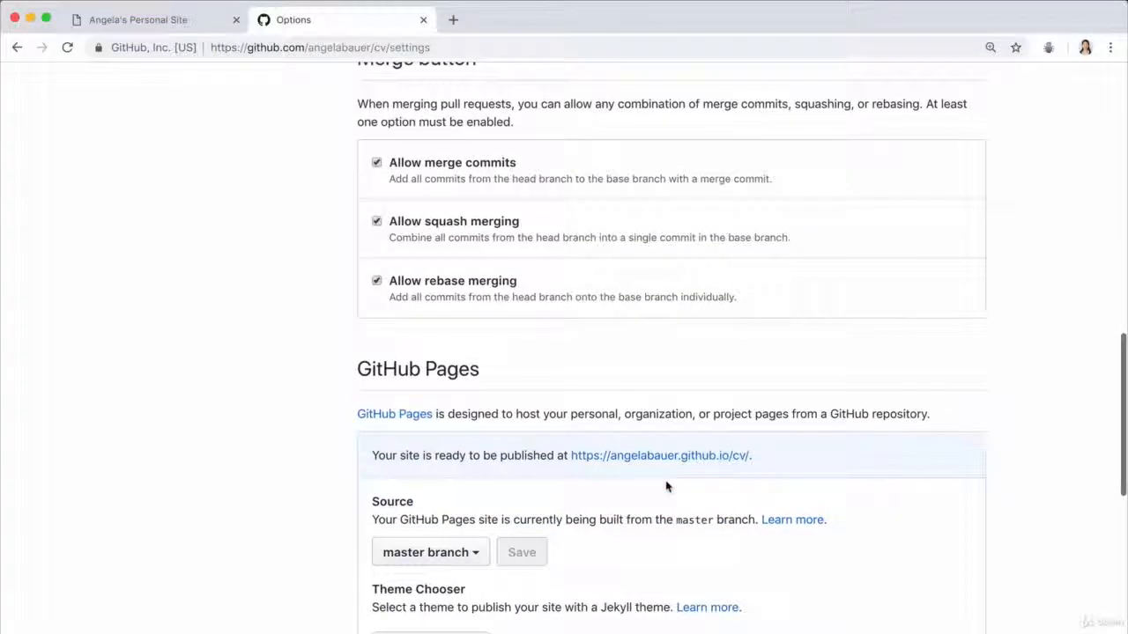
scroll(667, 486, "down", 1)
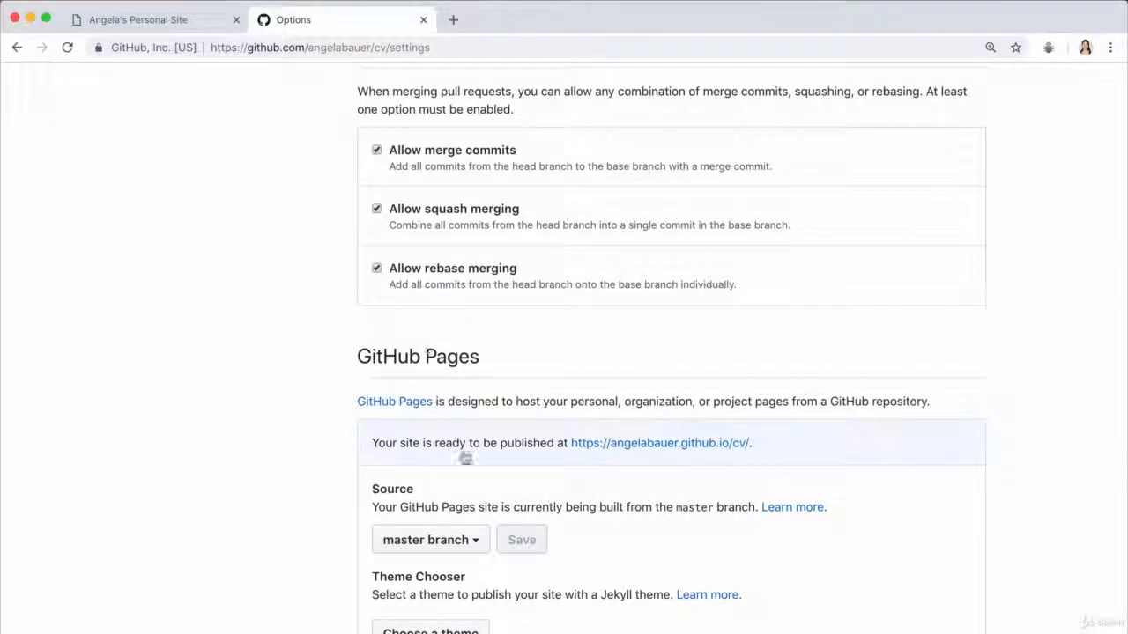
scroll(739, 428, "down", 1)
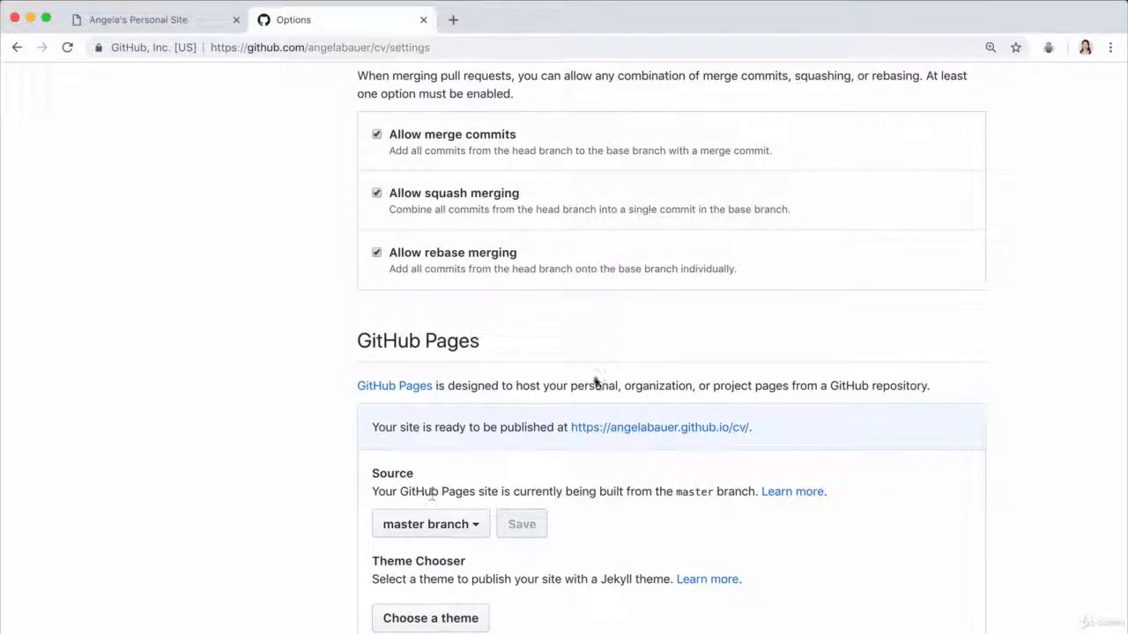
left_click(66, 46)
scroll(740, 338, "down", 20)
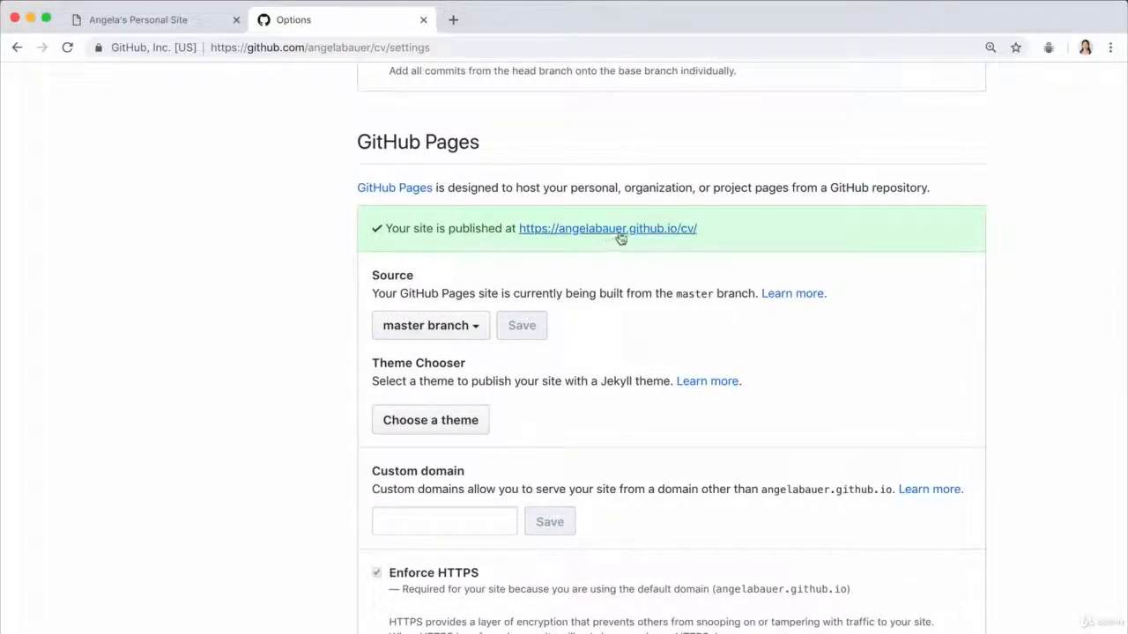
left_click(621, 232)
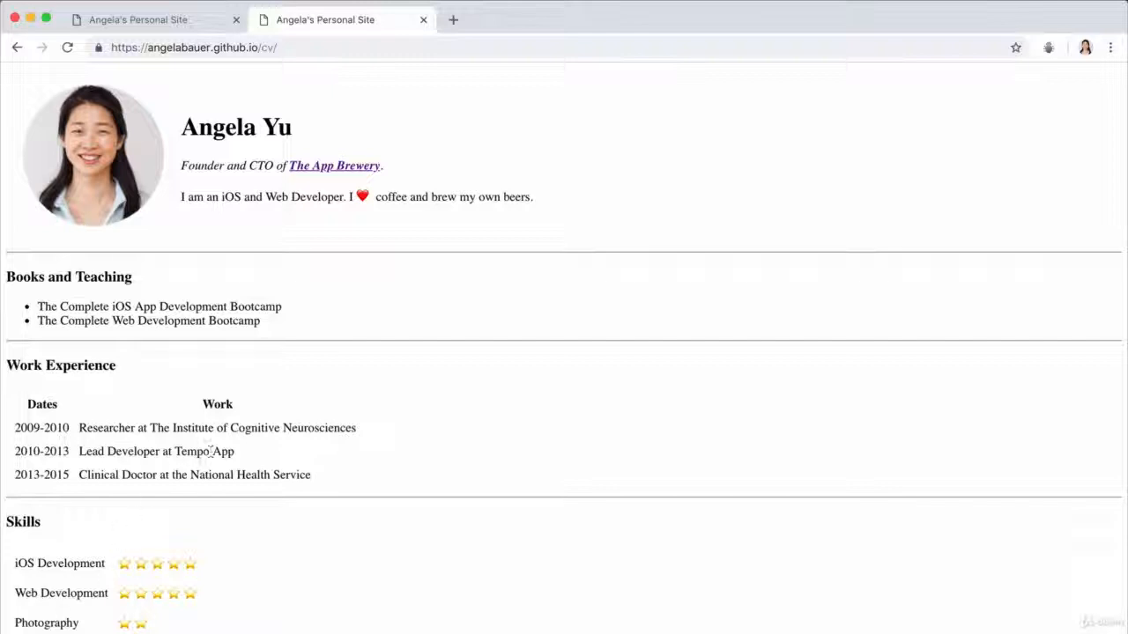
Step: Check the hobbies and contact pages of the published site, returning to the CV home page after each
left_click(36, 633)
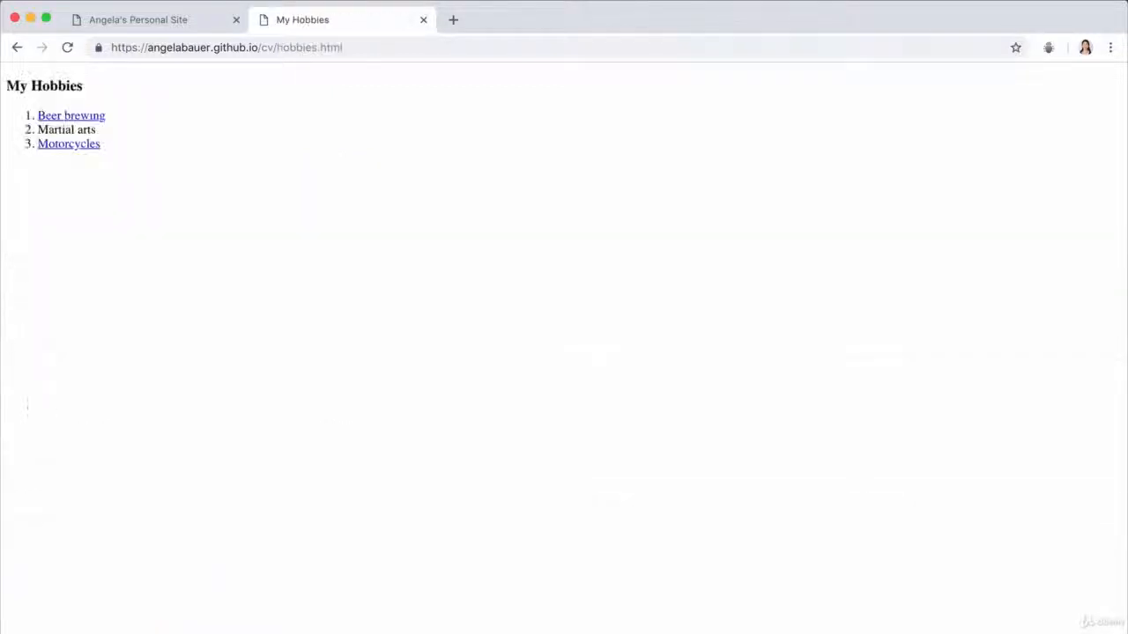
left_click(16, 48)
left_click(40, 632)
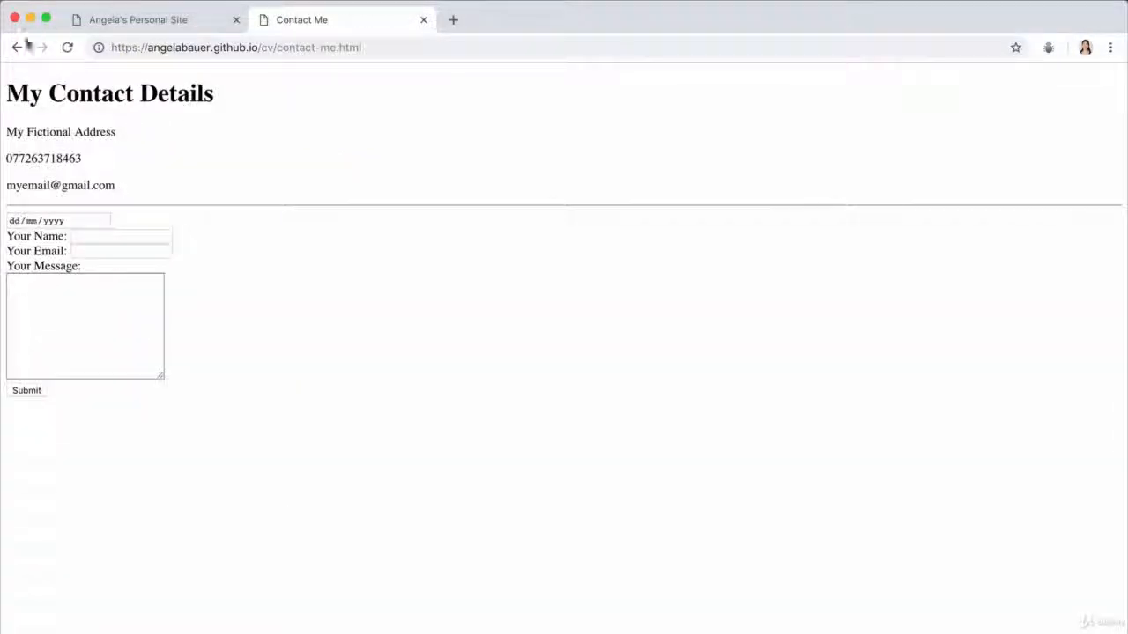
left_click(15, 48)
left_click(188, 35)
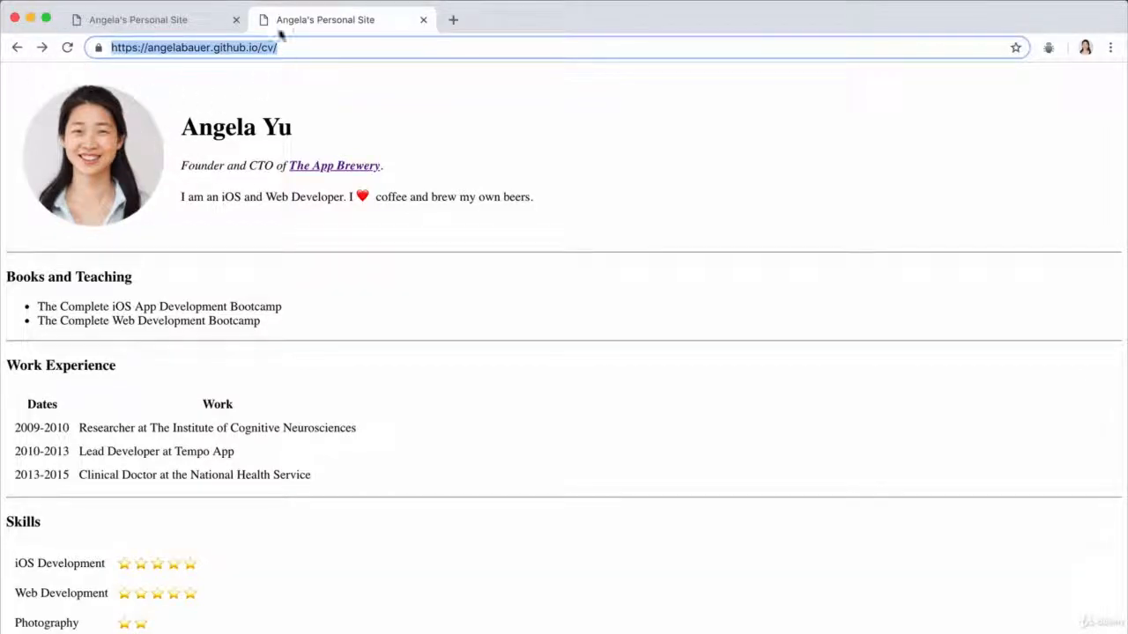
left_click(429, 104)
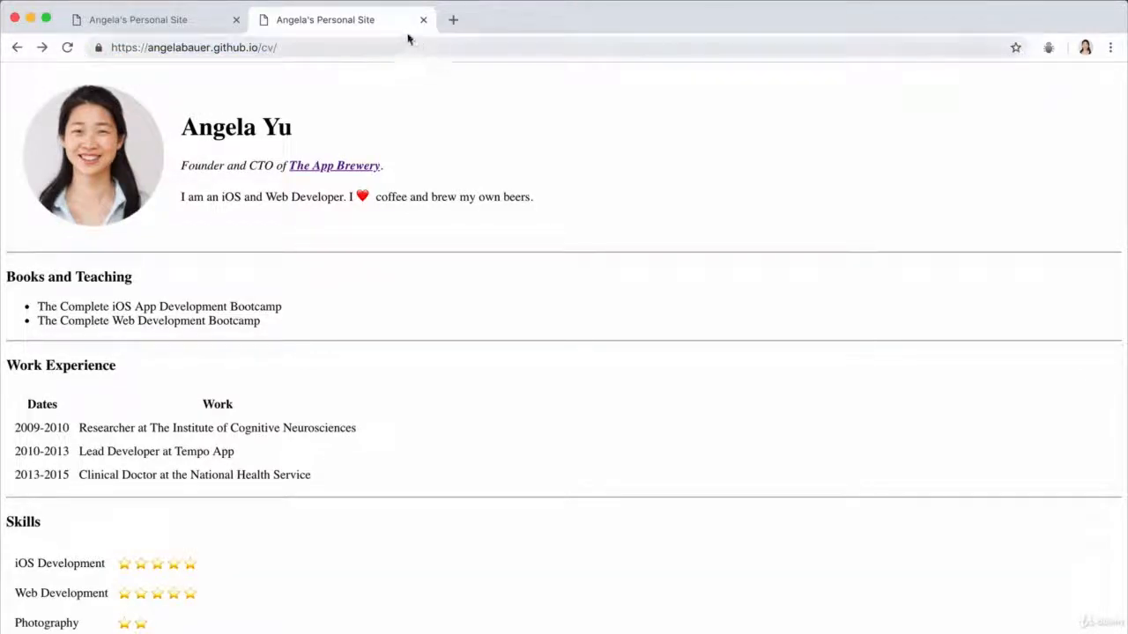